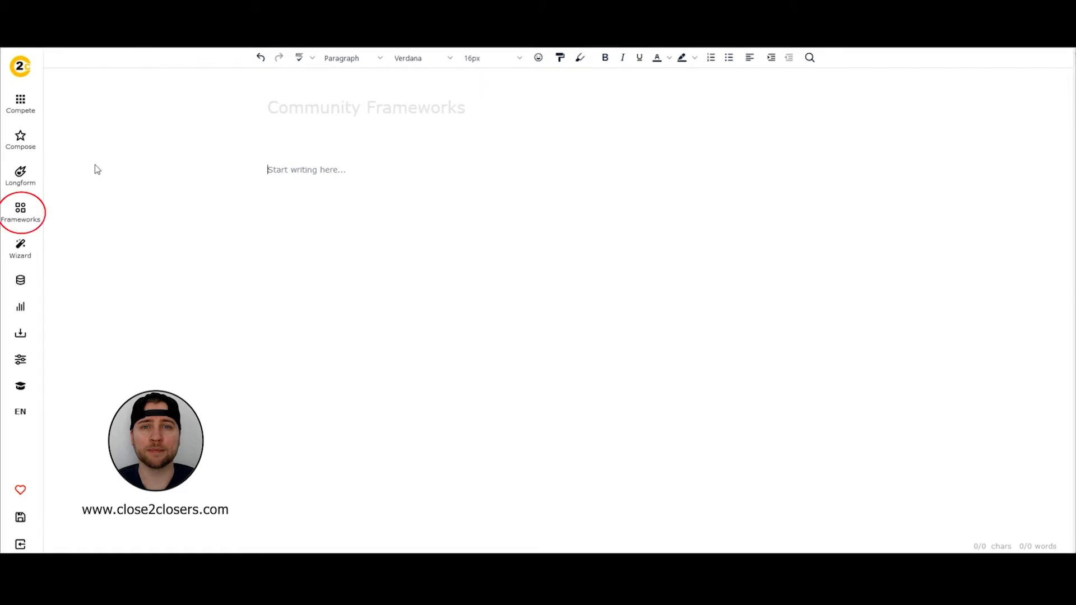
- Open the frameworks list and write three label lines in the document: "League:", "one of the most famous:" and "history of the club:"
left_click(31, 216)
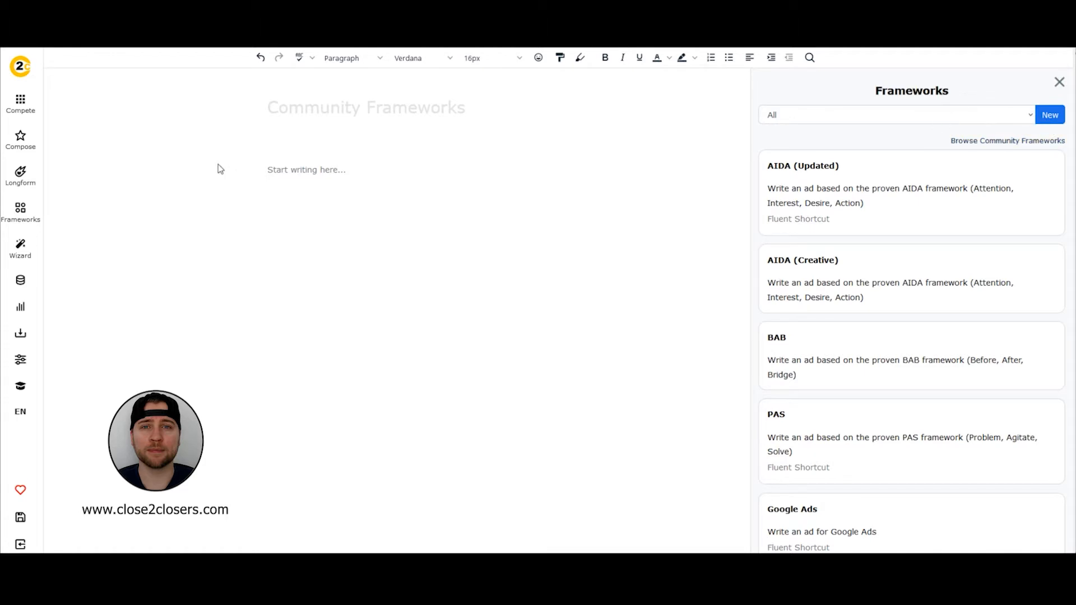
left_click(298, 175)
type("League:")
key("Return")
type("one of the m")
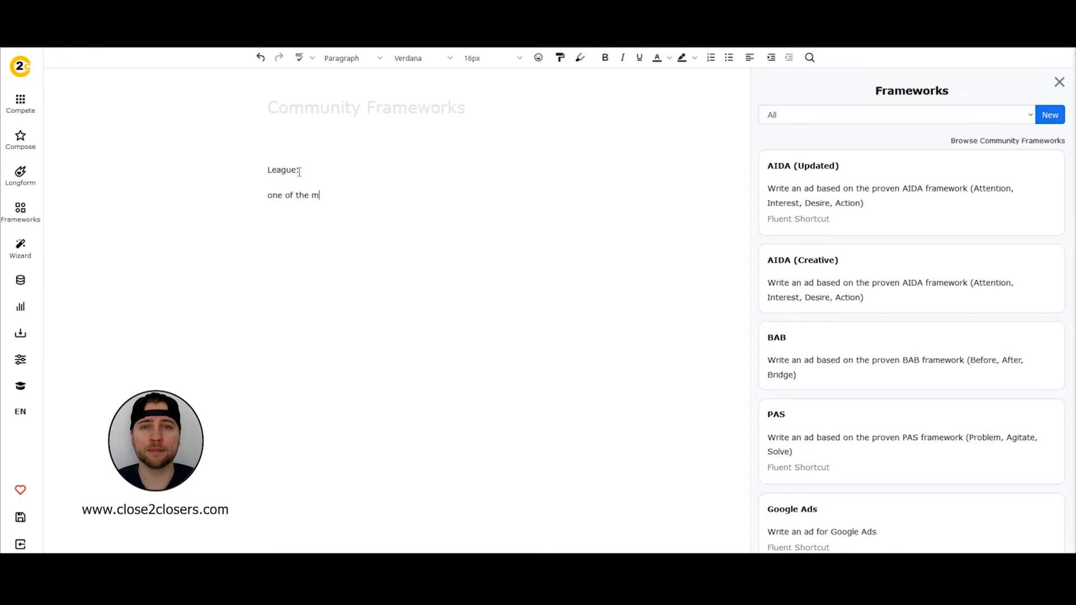
type("ost famous:")
key("Return")
type("history ofth")
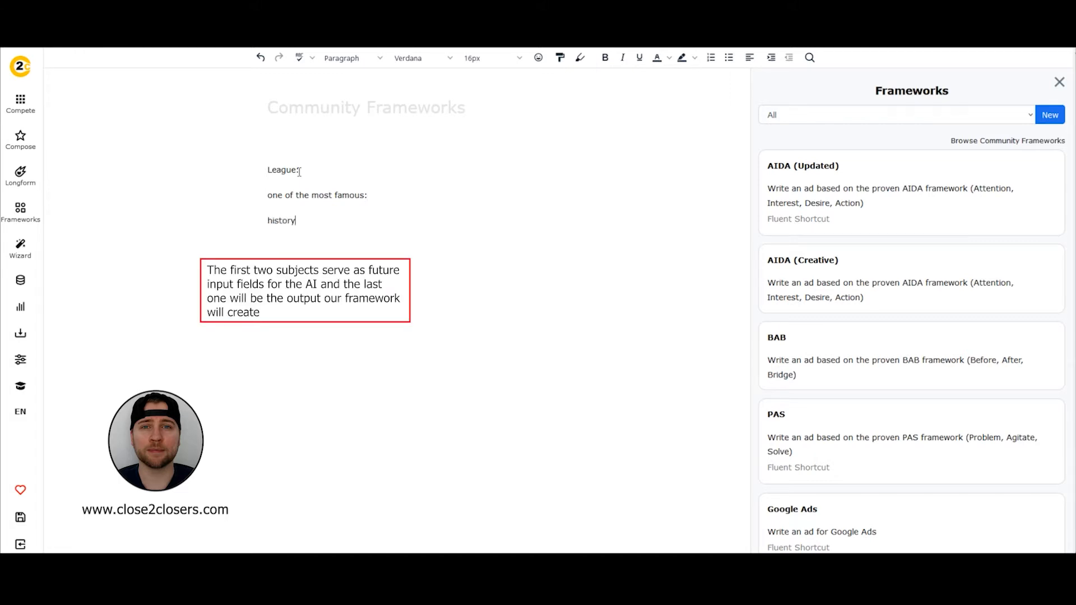
key("BackSpace")
key("BackSpace")
type("the club:")
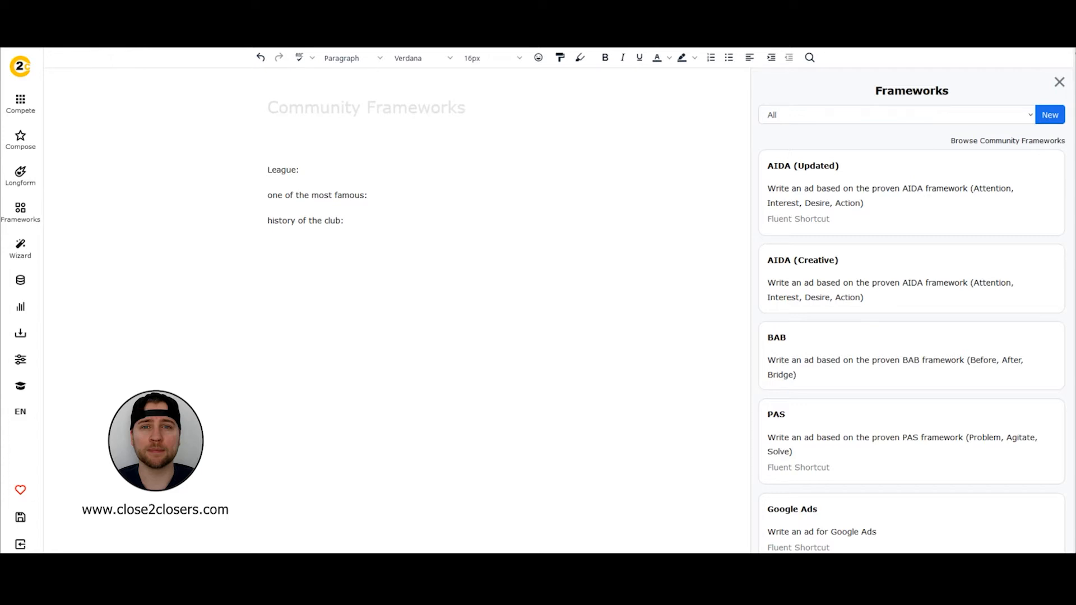
- Fill in the labels with "Premier League", "Manchester United" and the descriptive paragraph about Manchester United Football Club
left_click(317, 168)
type("Premier League")
type("Manchester United")
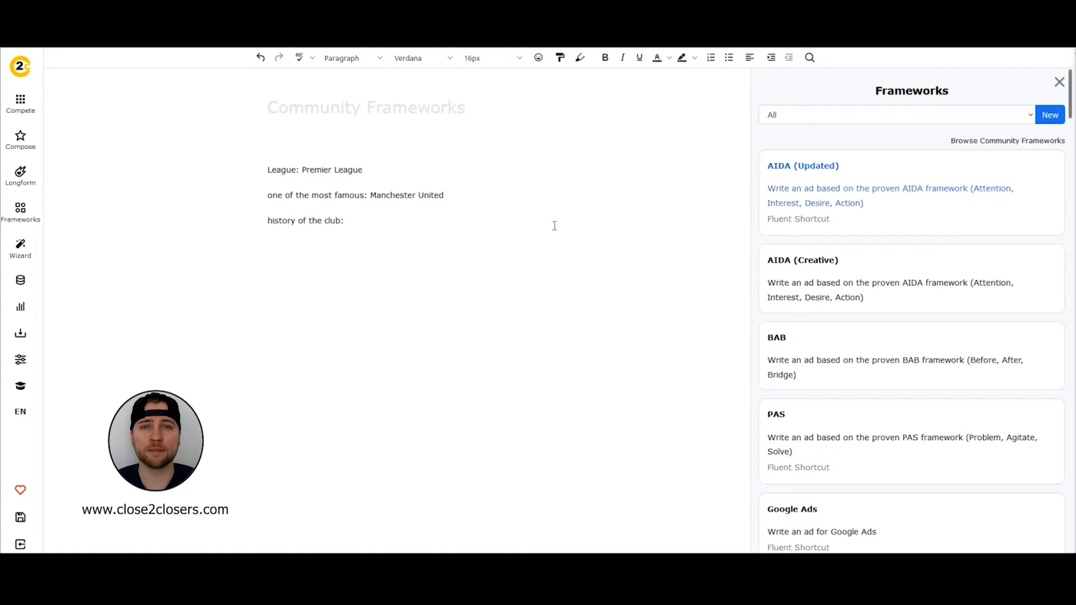
type("Manchester United Football Club is a professional football club based in Old Trafford, Greater Manchester, England, that competes in the Premier League, the top flight of English football. Nicknamed \"the Red Devils\", the club was founded as Newton Heath LYR Football Club in 1878, changed its name to Manchester United in 1902 and moved to its current stadium, Old Trafford, in 1910. Manchester United have won more trophies than any other club in English football, with a record 20 League titles, 12 FA Cups, five League Cups and a record 21 FA Community Shields. United have also won three European Cups/UEFA Champions Leagues, one UEFA Europa League, one UEFA Cup Winners' Cup, one UEFA Super Cup, one Intercontinental Cup and one FIFA Club World Cup. In 1998–99, the club became the first in the history of English football to achieve the continental European treble. By winning the UEFA Europa League in 2016–17, they became one of five clubs to have won all three main UEFA club competitions.")
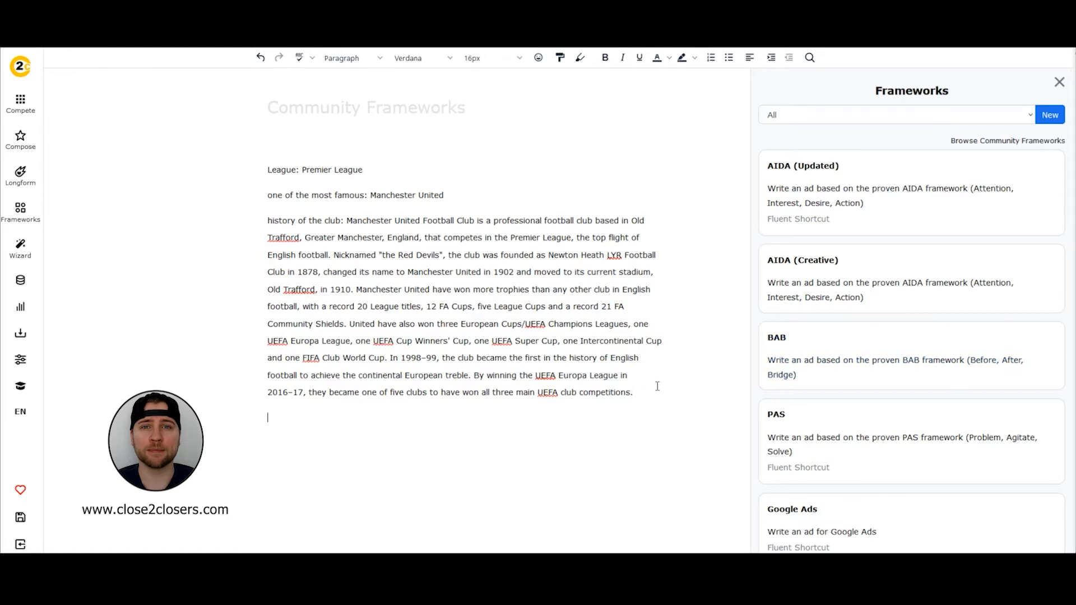
- Add a "###" separator below the Manchester United history and copy the "League:" label beneath it
key("Return")
type("###")
left_click_drag(300, 169, 268, 169)
key("ctrl+c")
left_click(280, 438)
key("ctrl+v")
- Copy the "one of the most famous:" and "history of the club:" labels onto new lines below the second "League:" label
left_click_drag(370, 194, 268, 194)
left_click(301, 444)
key("Return")
key("ctrl+v")
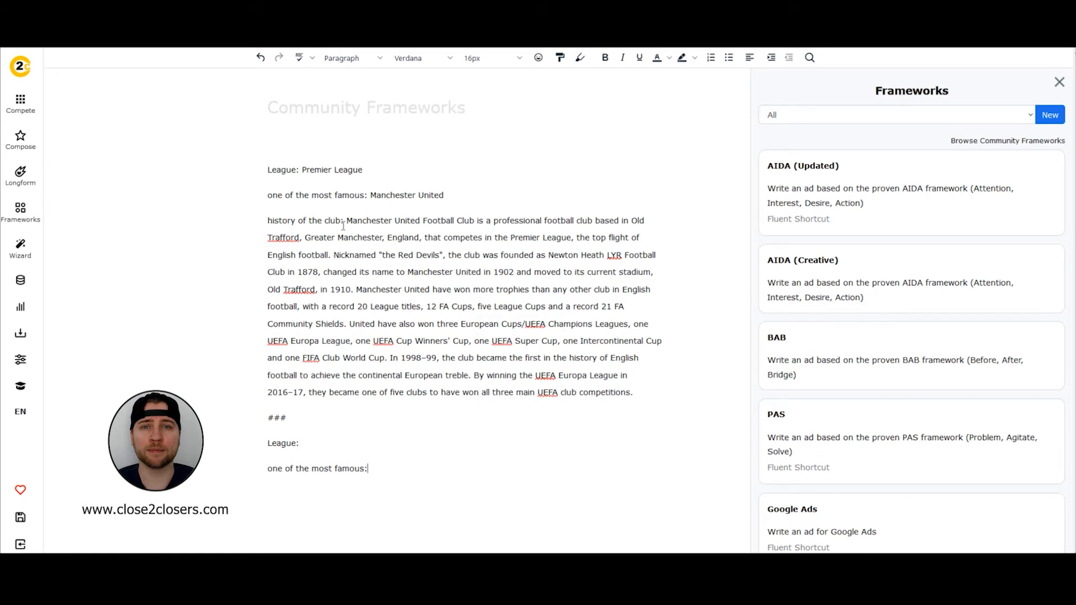
left_click_drag(344, 220, 268, 220)
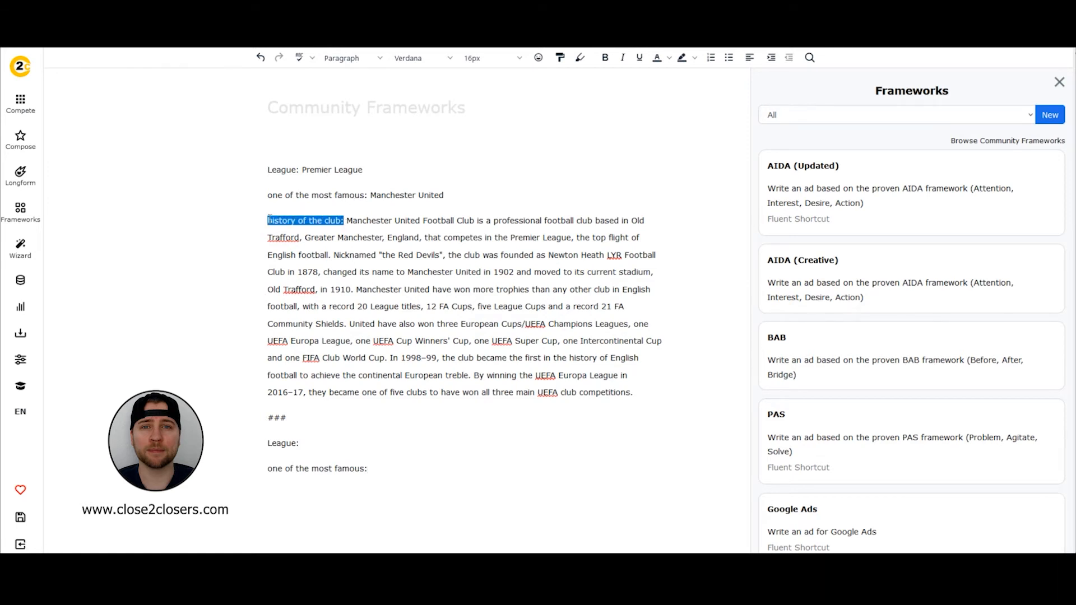
left_click(403, 481)
key("Return")
key("ctrl+v")
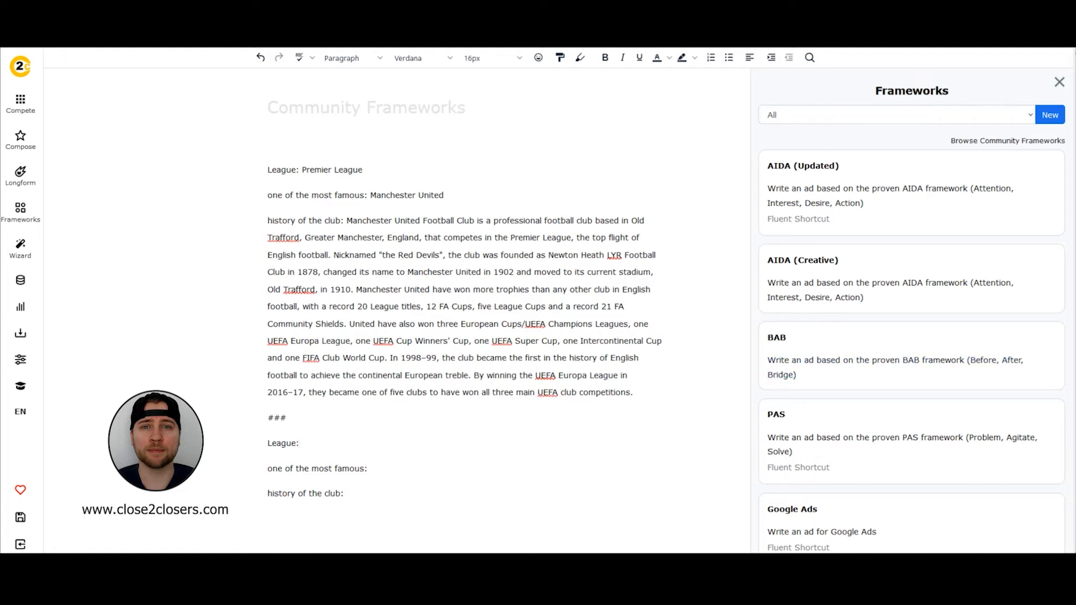
- Fill in the second set of labels with "Bundesliga", "FC Bayern Munich" and the pasted paragraph about the club's history
left_click(317, 443)
type("Bundesliga")
left_click(412, 470)
key("ctrl+v")
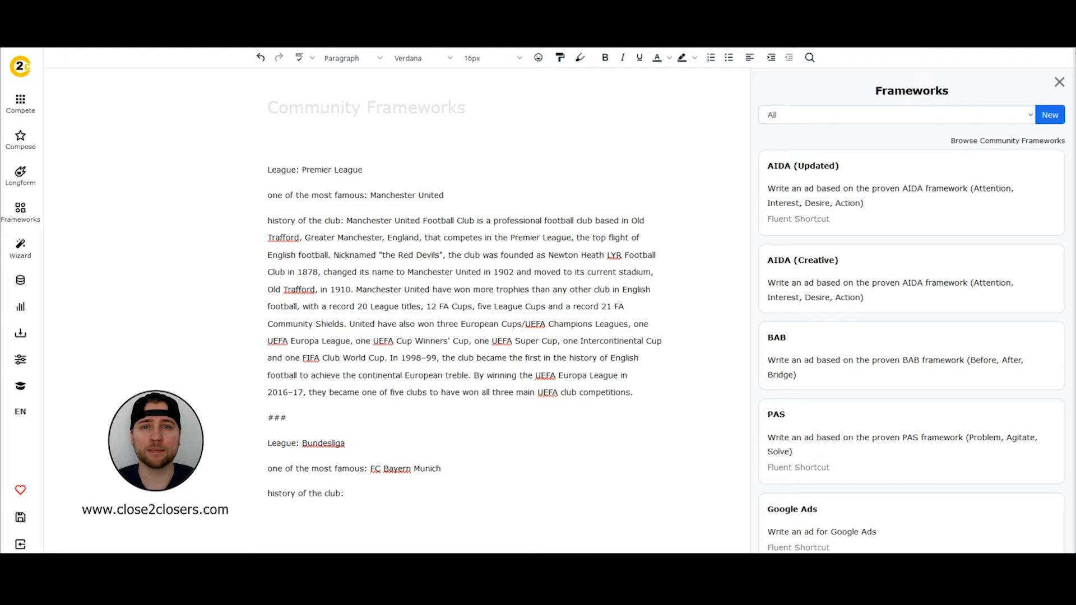
left_click(401, 487)
key("ctrl+v")
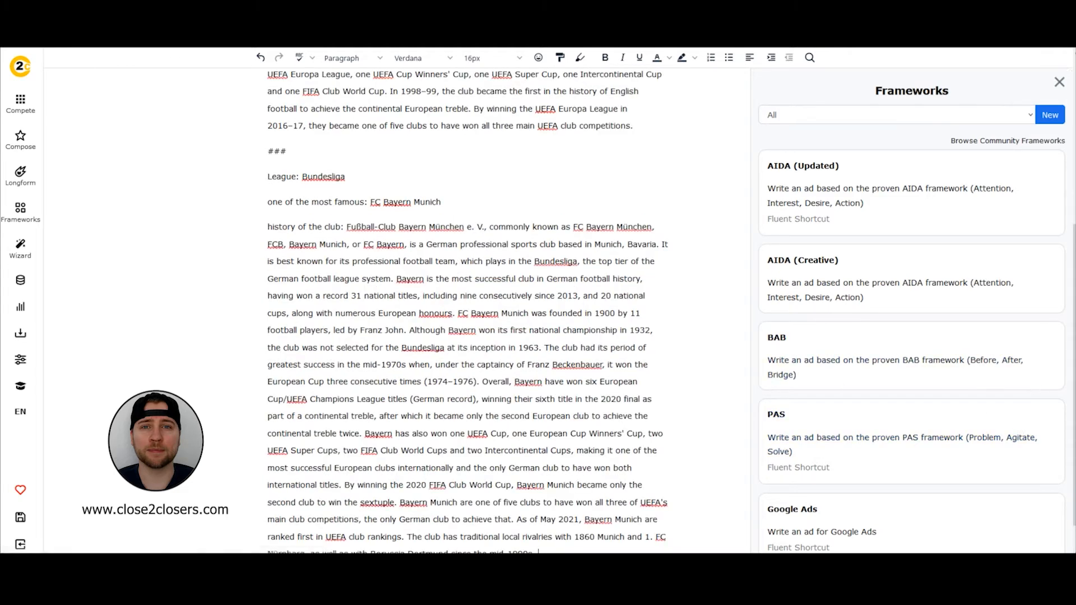
- Add a closing "###" separator line below the Bayern Munich history
scroll(689, 504, "down", 1)
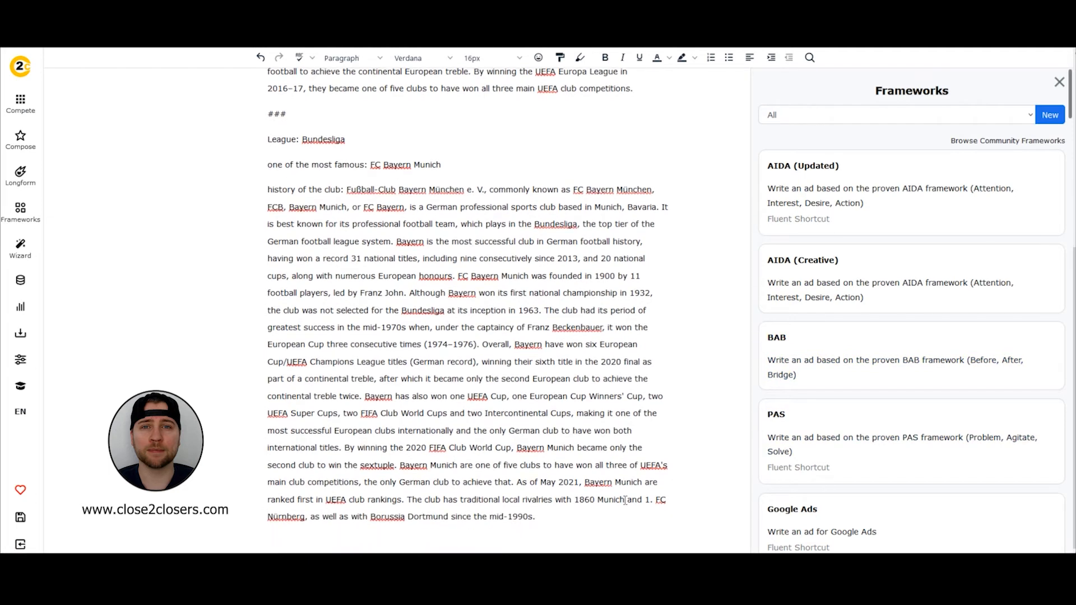
key("Return")
type("###")
key("Return")
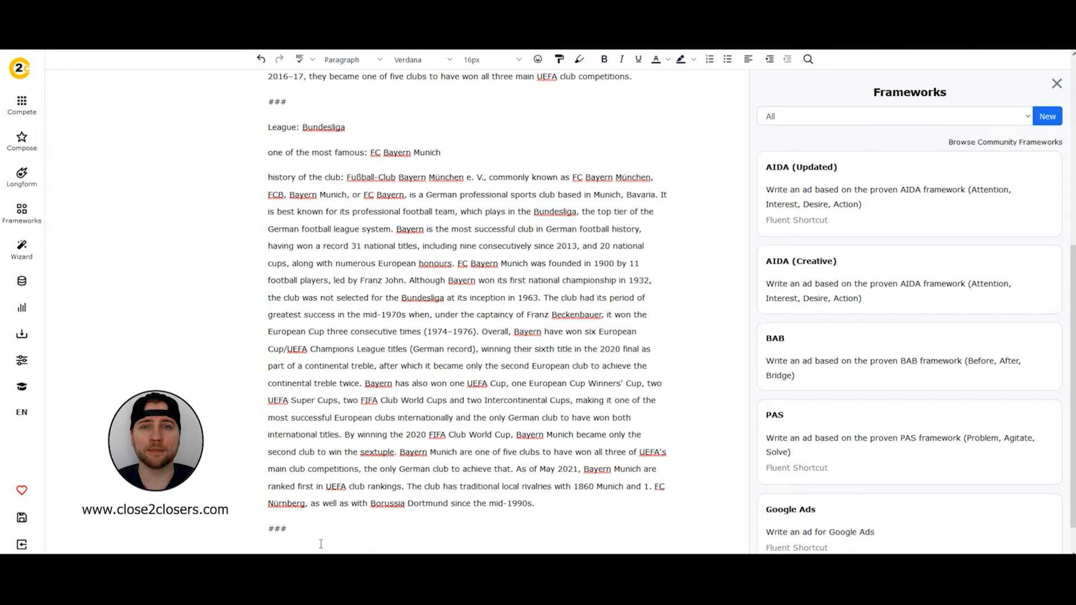
- Copy the whole body text, from the Premier League example through the final "###"
left_click_drag(319, 537, 260, 144)
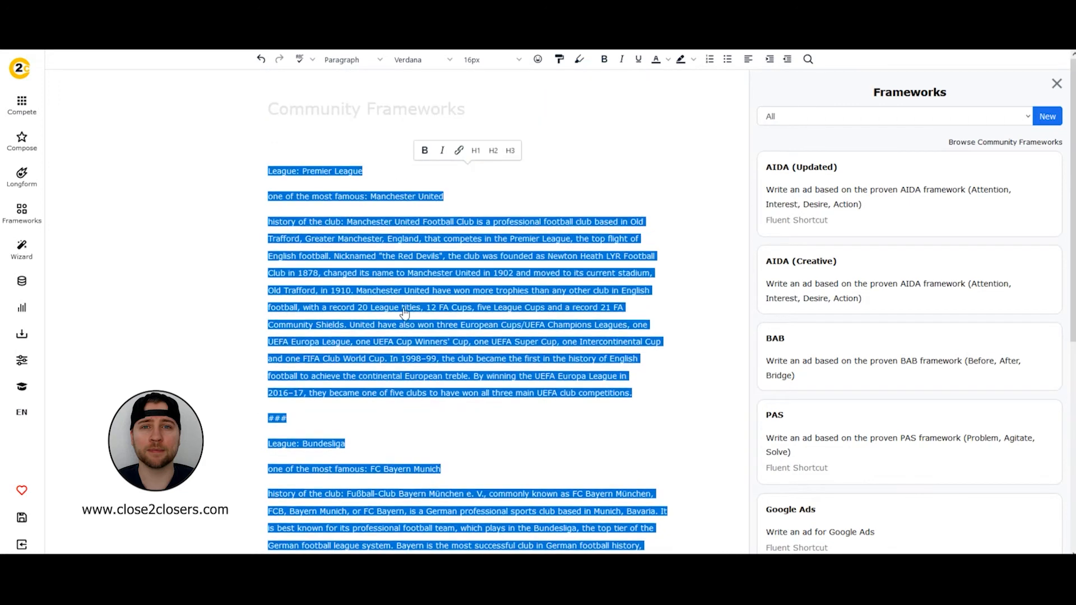
right_click(413, 380)
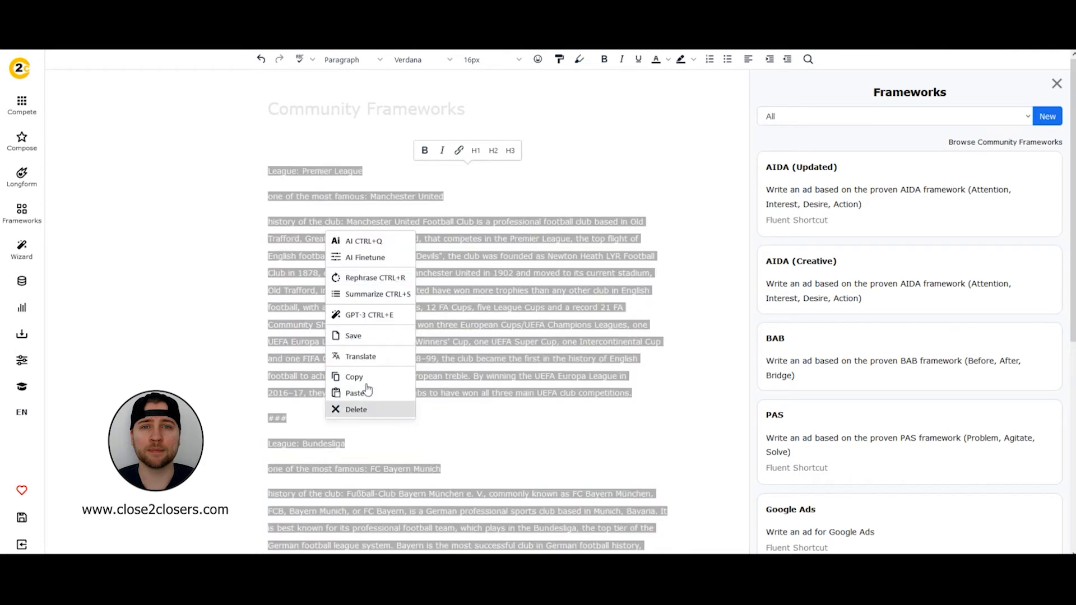
left_click(364, 377)
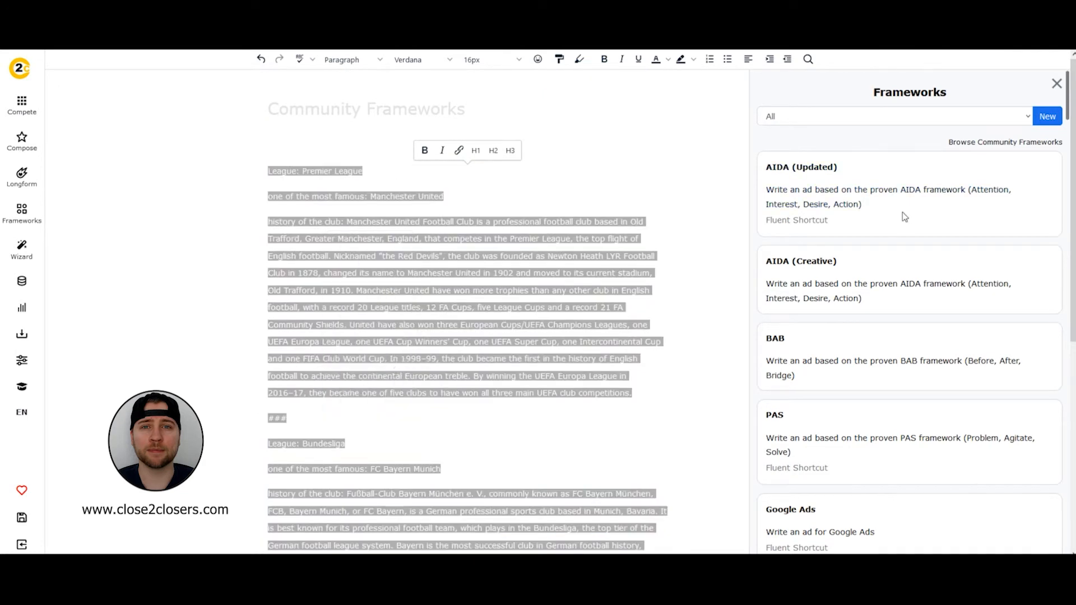
- Start a new framework with the name "test" and the category "test"
left_click(1044, 118)
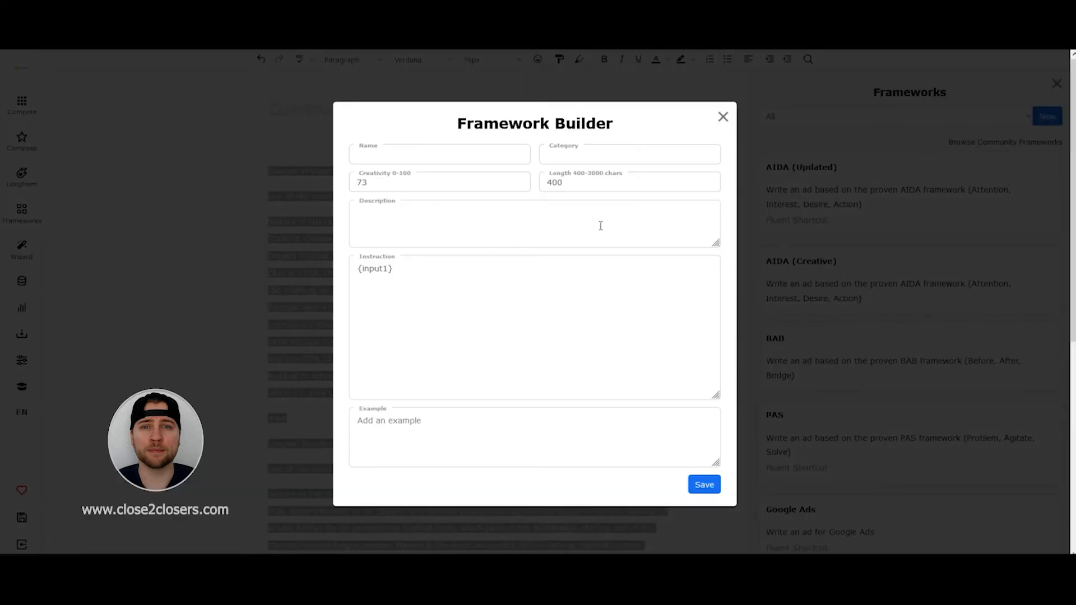
left_click(444, 159)
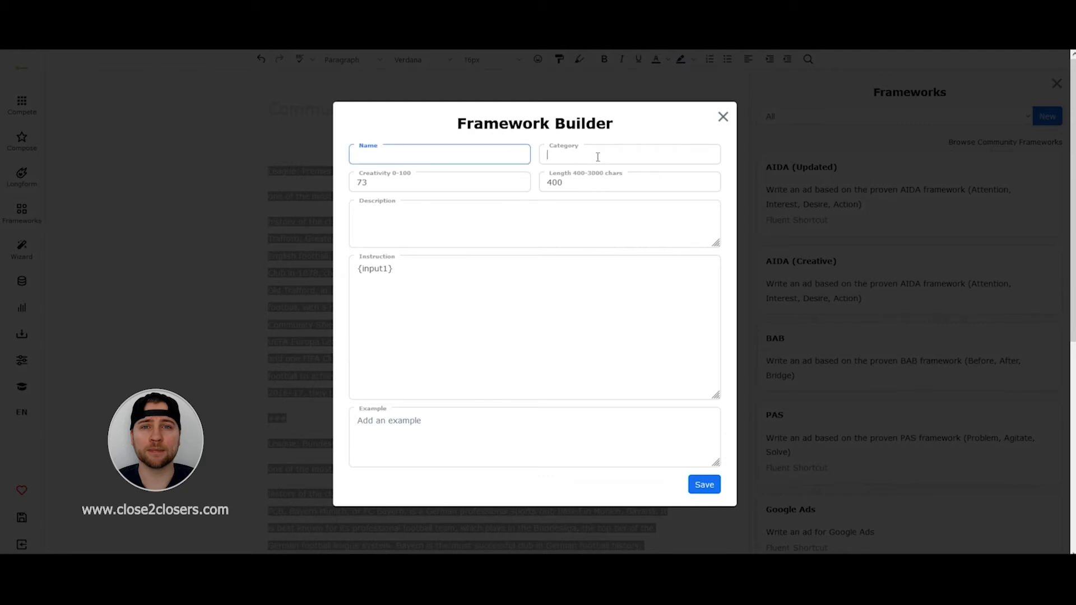
left_click(597, 157)
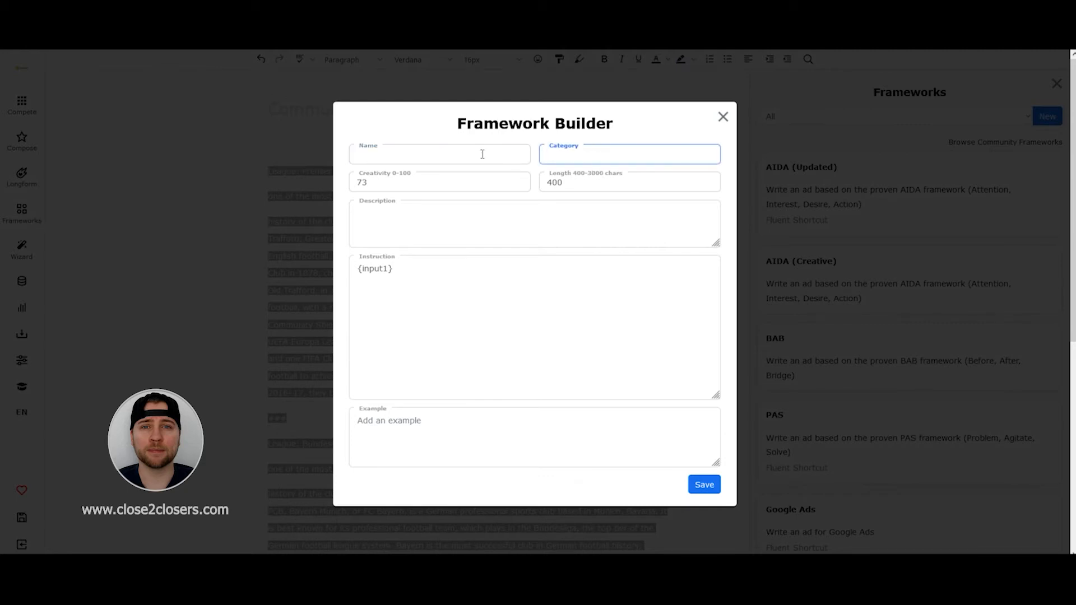
left_click(409, 157)
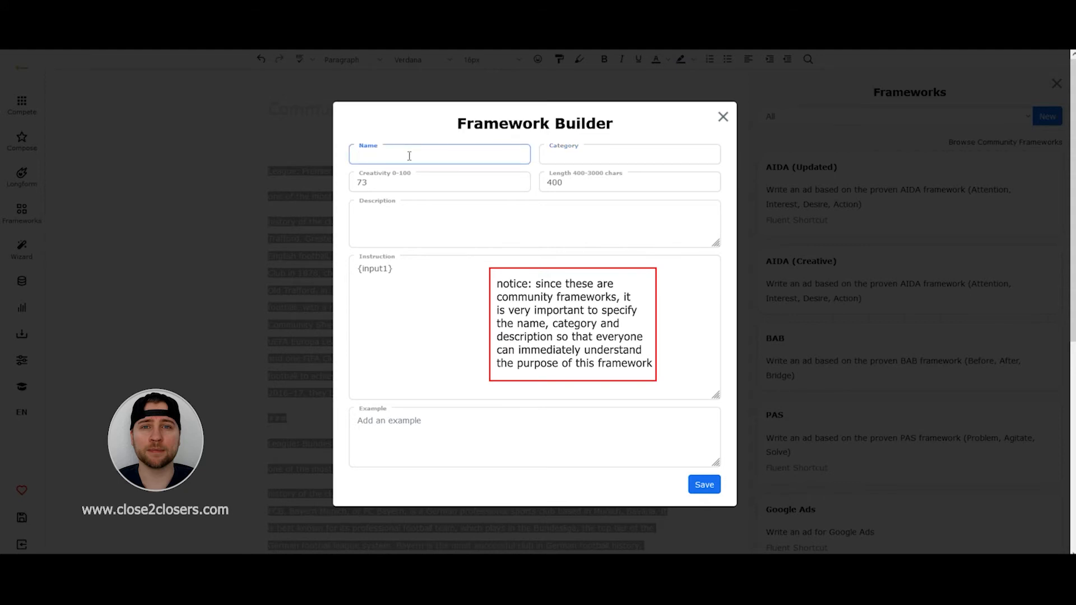
type("test")
left_click(576, 154)
type("tes")
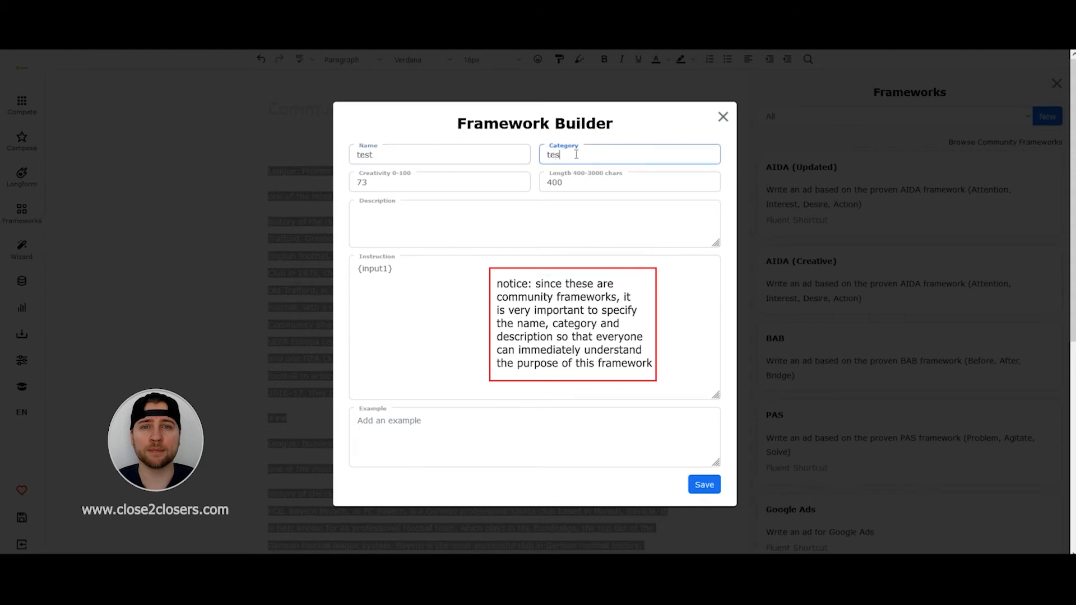
type("t")
- Set the framework's output length to 3000 characters
left_click_drag(591, 183, 524, 182)
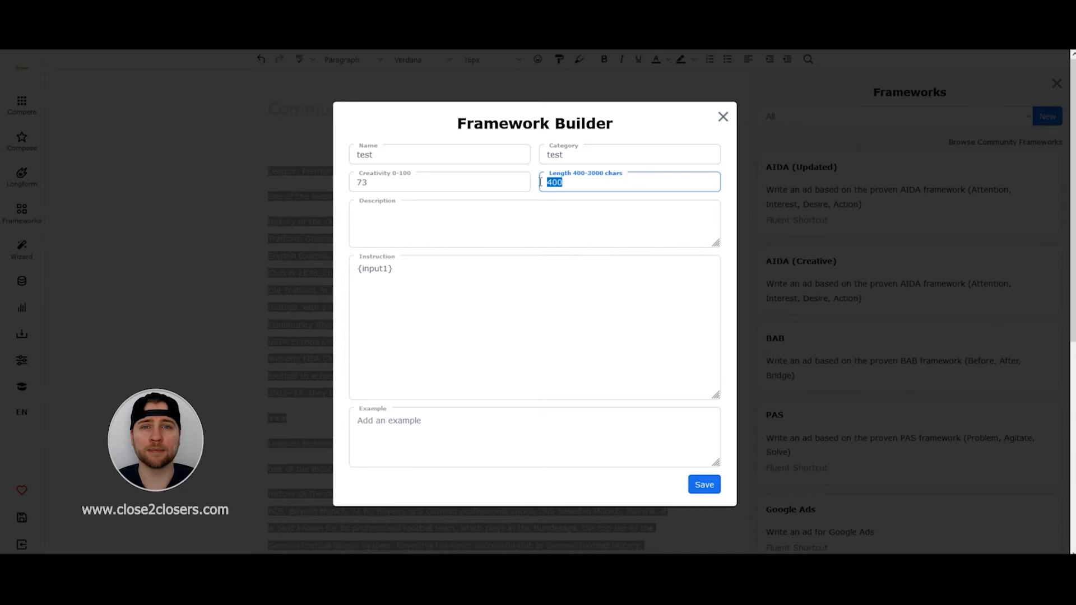
type("30")
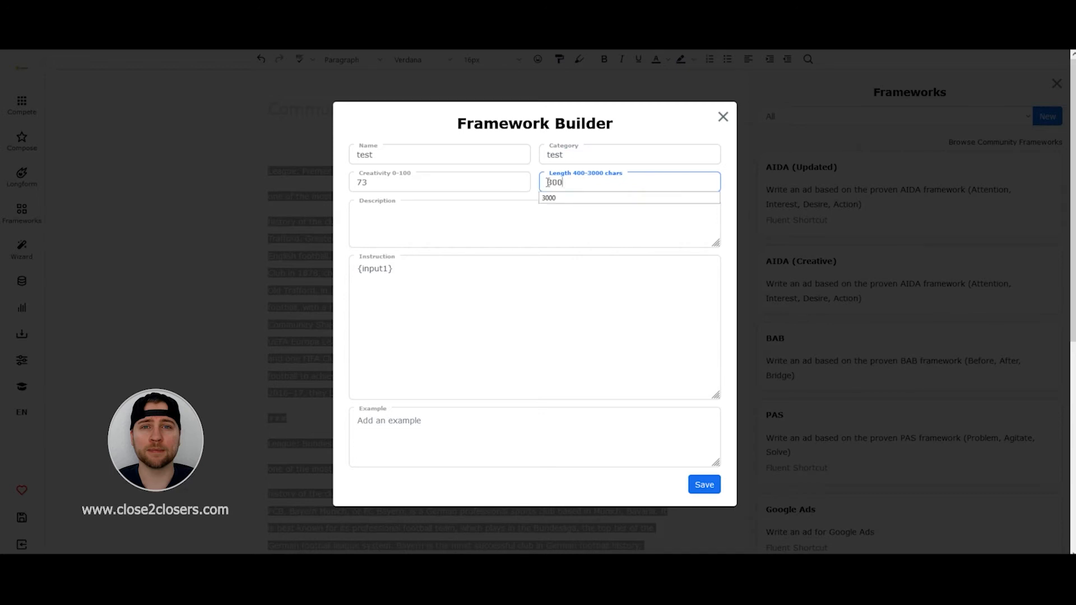
type("0")
left_click(577, 199)
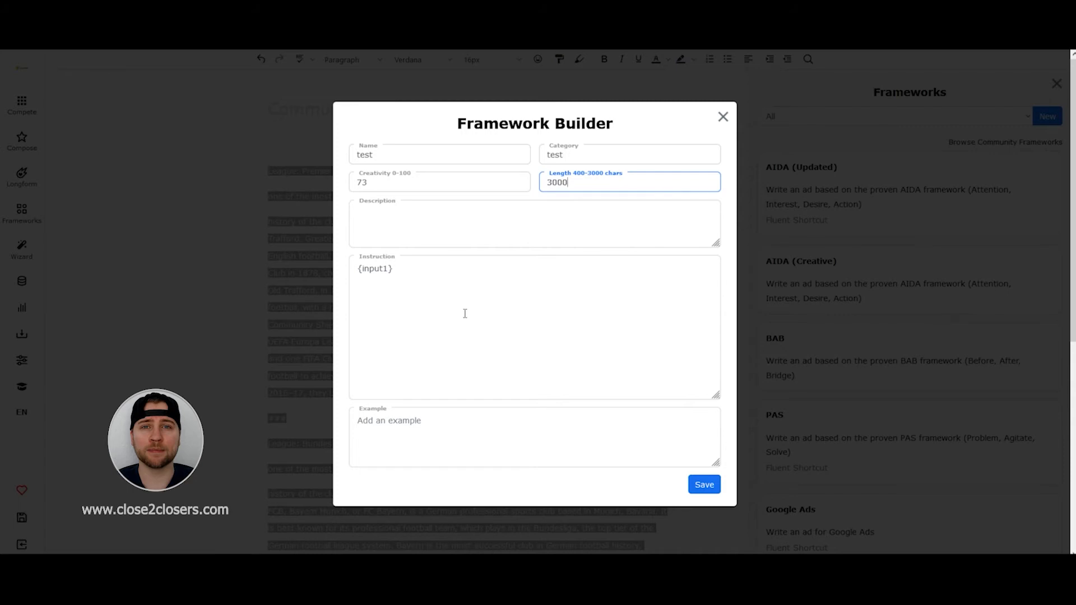
- Replace the default instruction with the copied club examples and add blank lines after the final "###"
left_click_drag(436, 308, 314, 257)
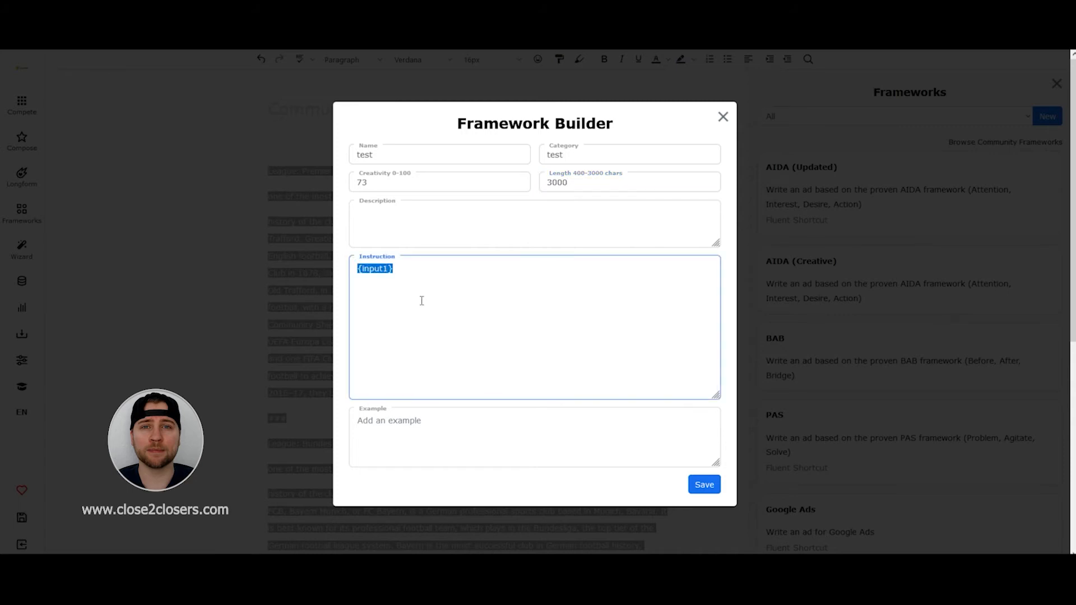
key("ctrl+v")
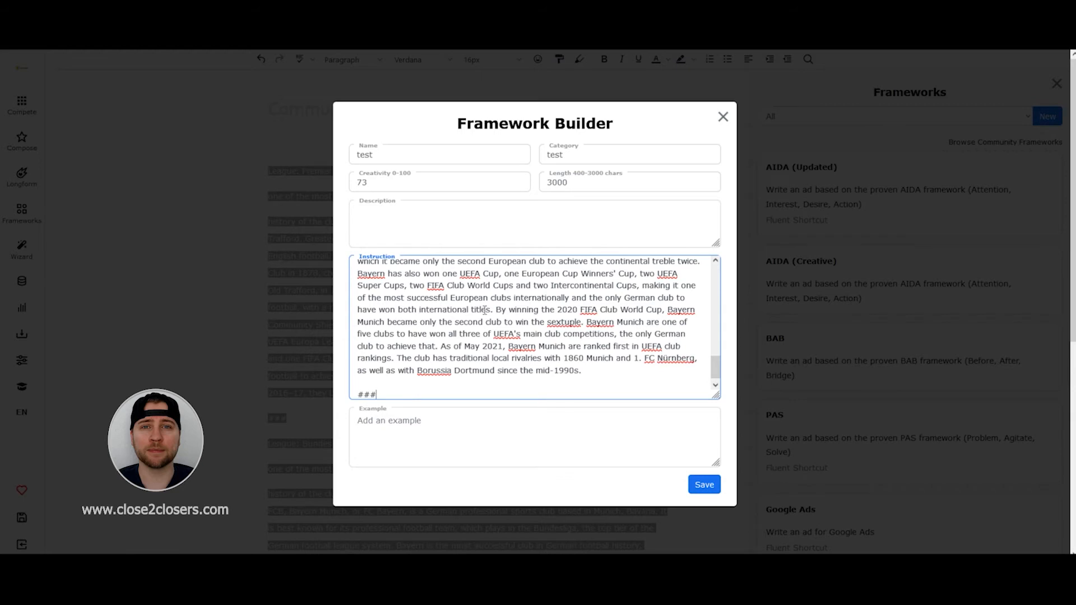
left_click(404, 388)
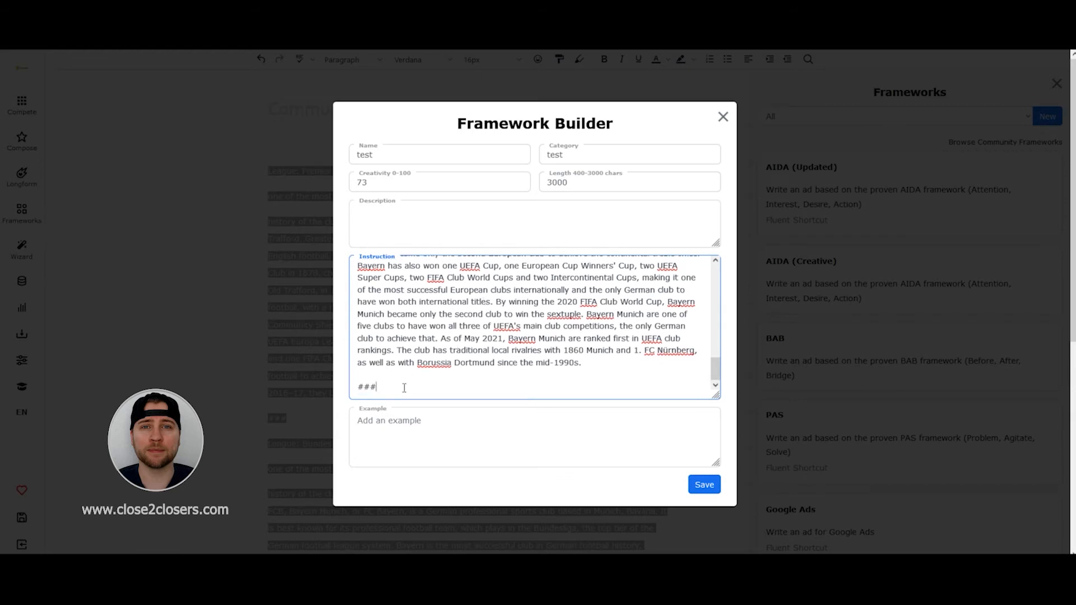
key("Return")
key("Return")
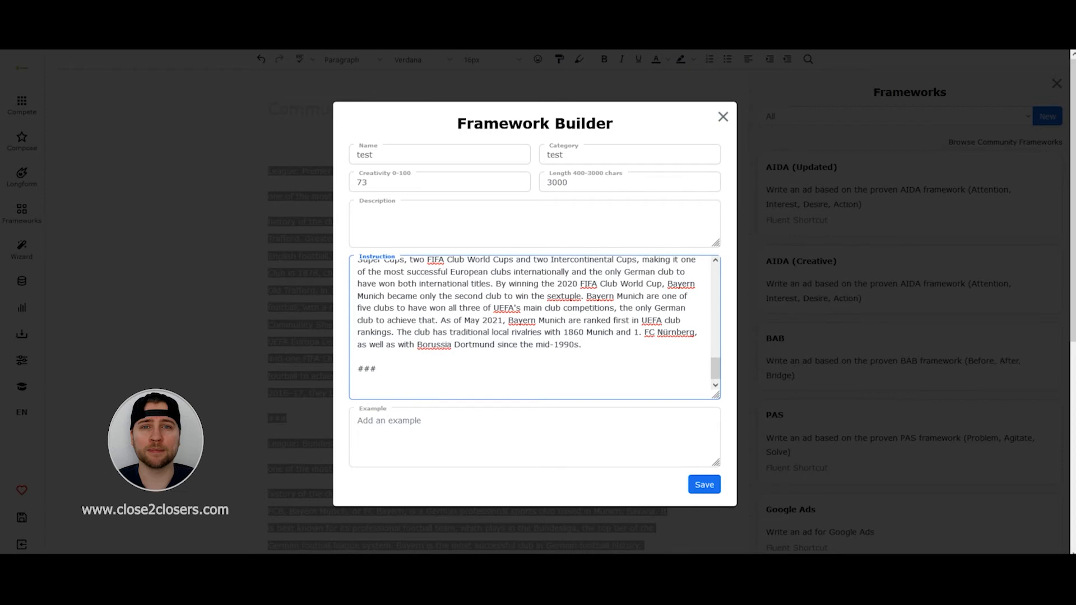
- End the instruction with the lines "League: {input1}", "One of the most famous: {input2}" and "History of the Club:"
key("alt+Tab")
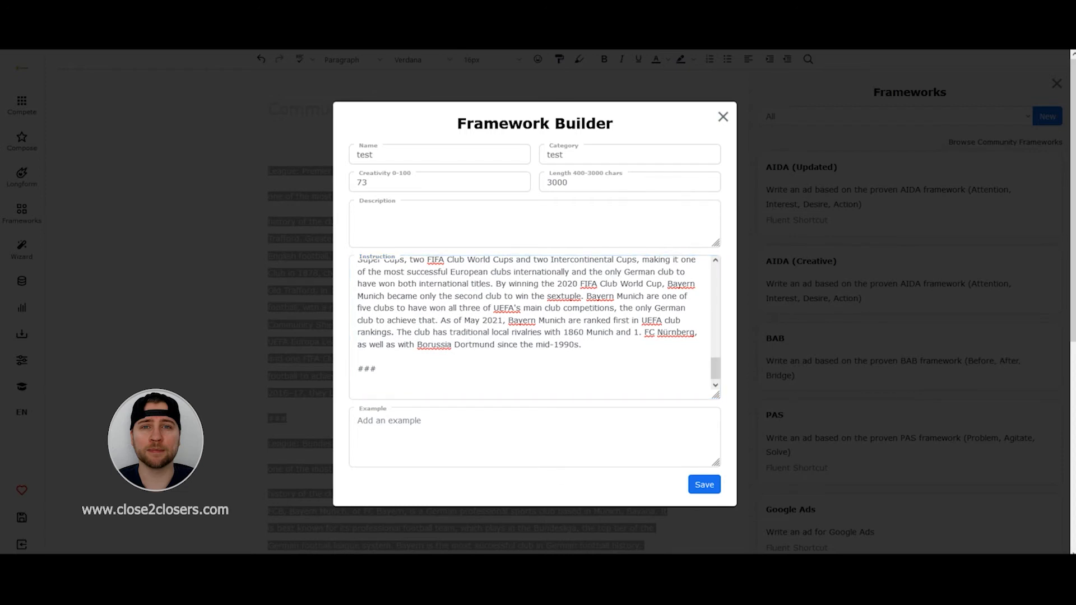
left_click(395, 388)
type("League: {input1} One of the most famous: {input2}")
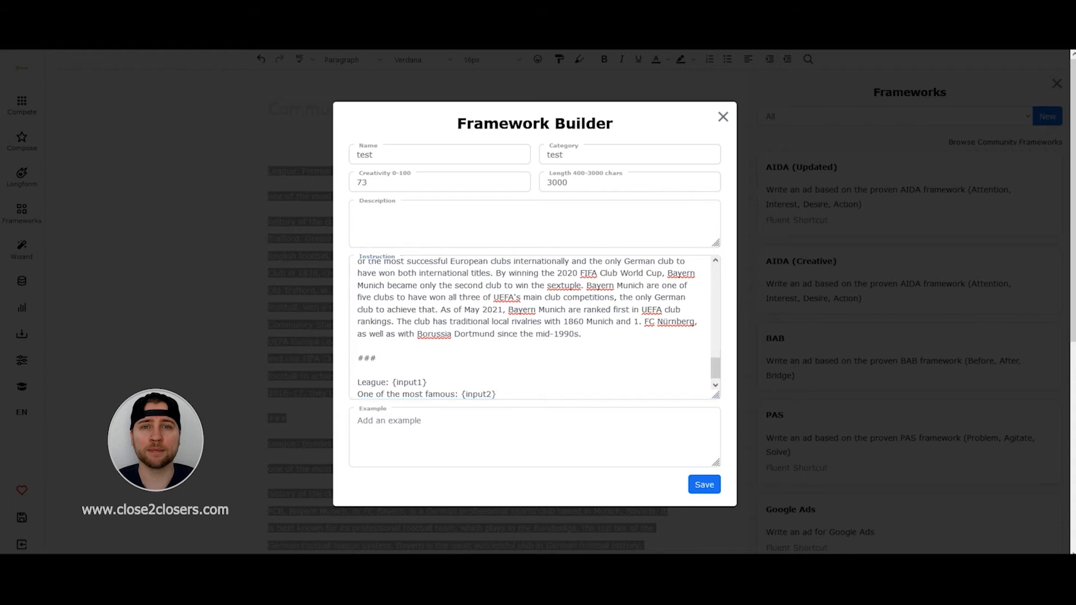
left_click(528, 391)
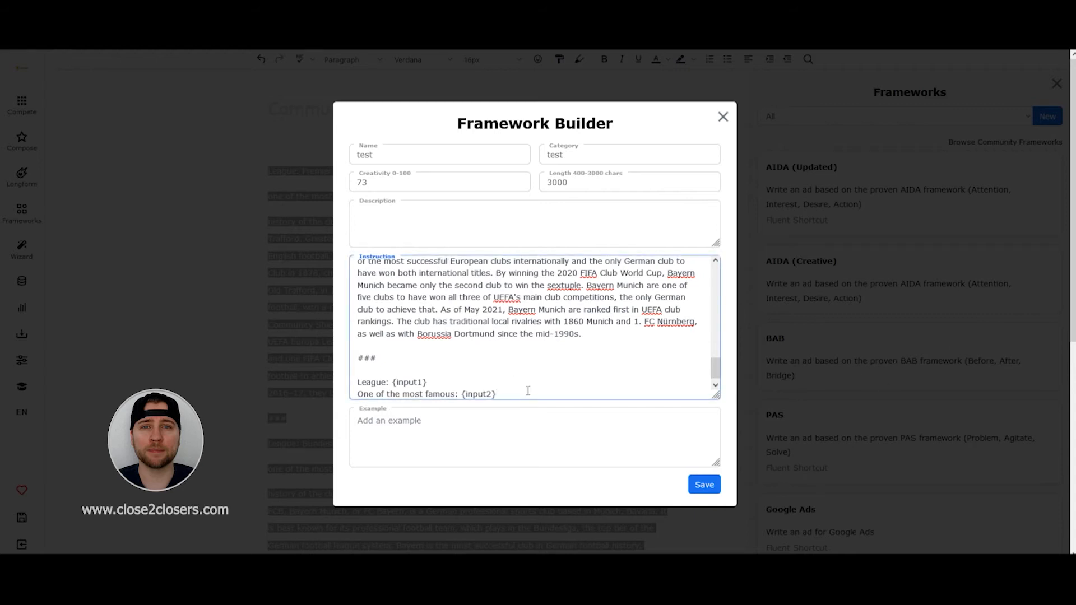
key("Return")
type("History of the Club:")
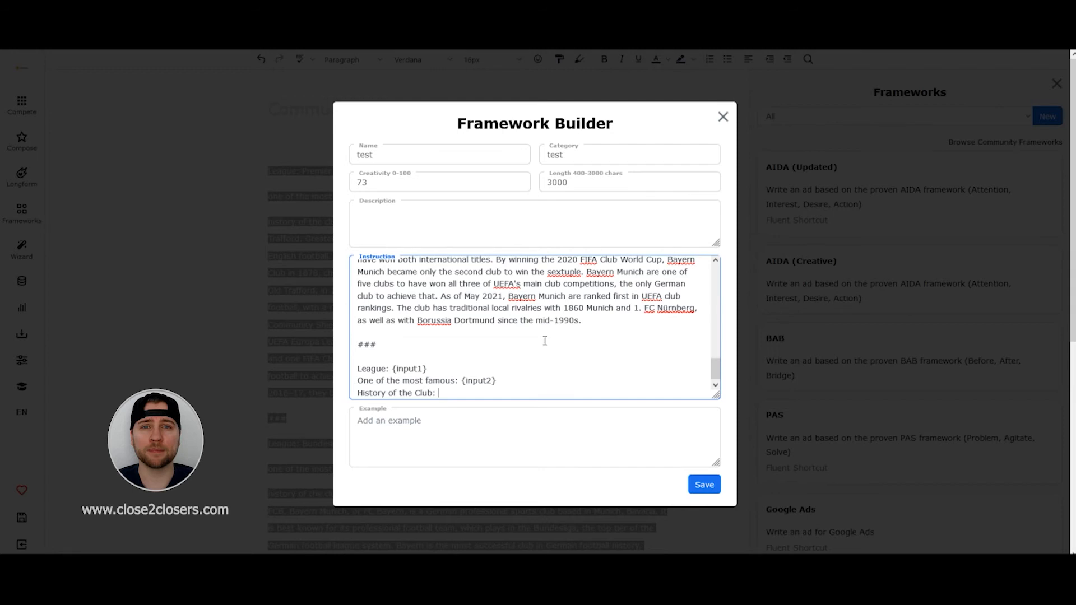
left_click_drag(430, 369, 391, 370)
left_click_drag(491, 381, 467, 382)
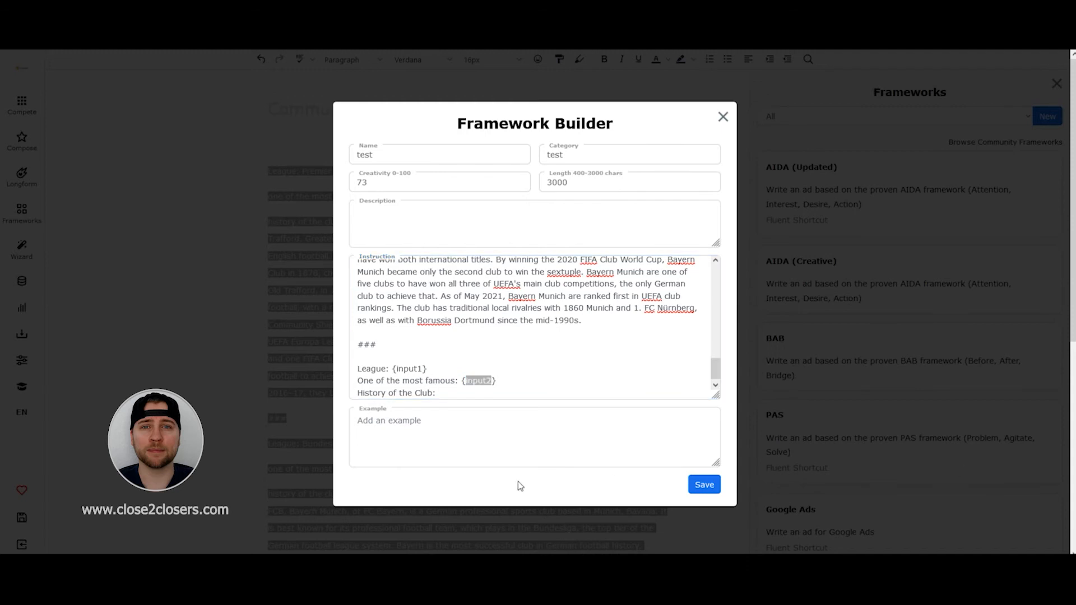
- Enter the example "{input1}: Ligue 1" and "{input2}: Paris Saint-Germain F.C.", and save the framework
left_click(481, 438)
type("{input1}: Ligue 1 {input2}: Paris Saint-Germain F.C.")
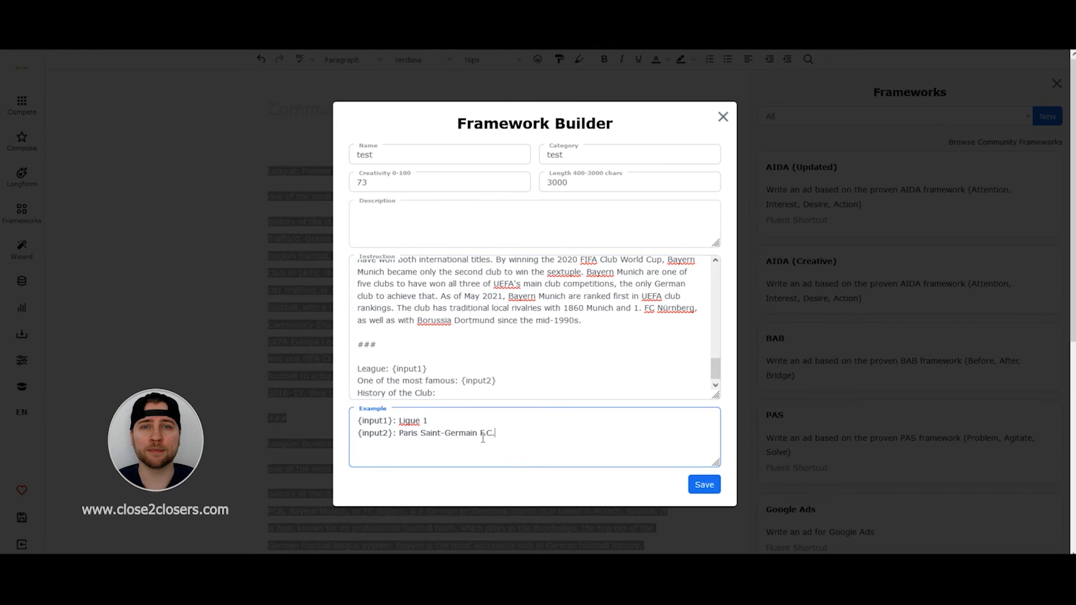
left_click(707, 485)
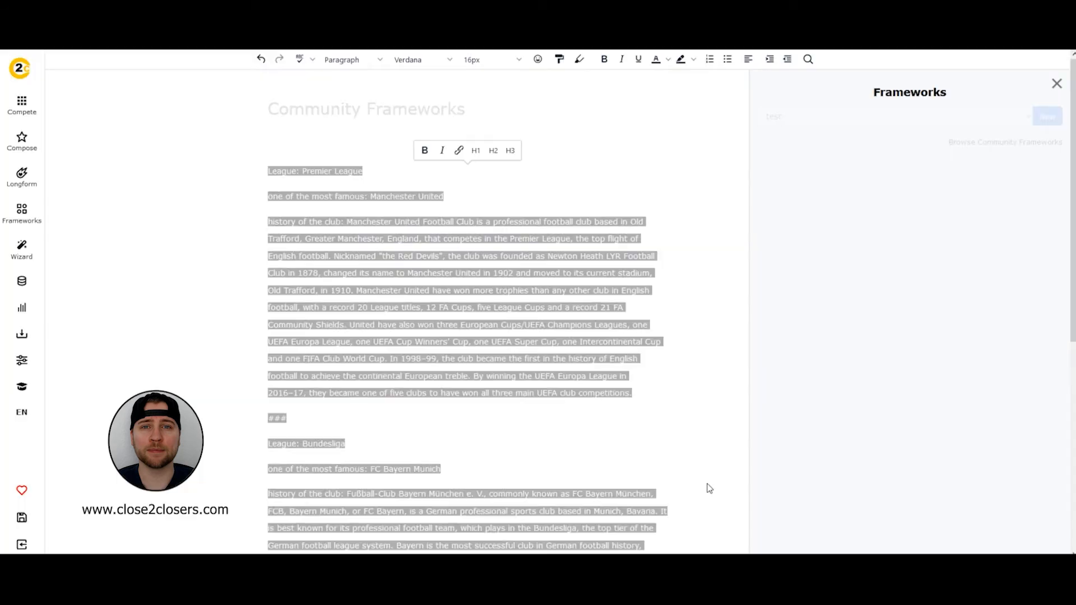
- Choose the custom "test" category in the framework list and open the "test" framework
left_click(971, 116)
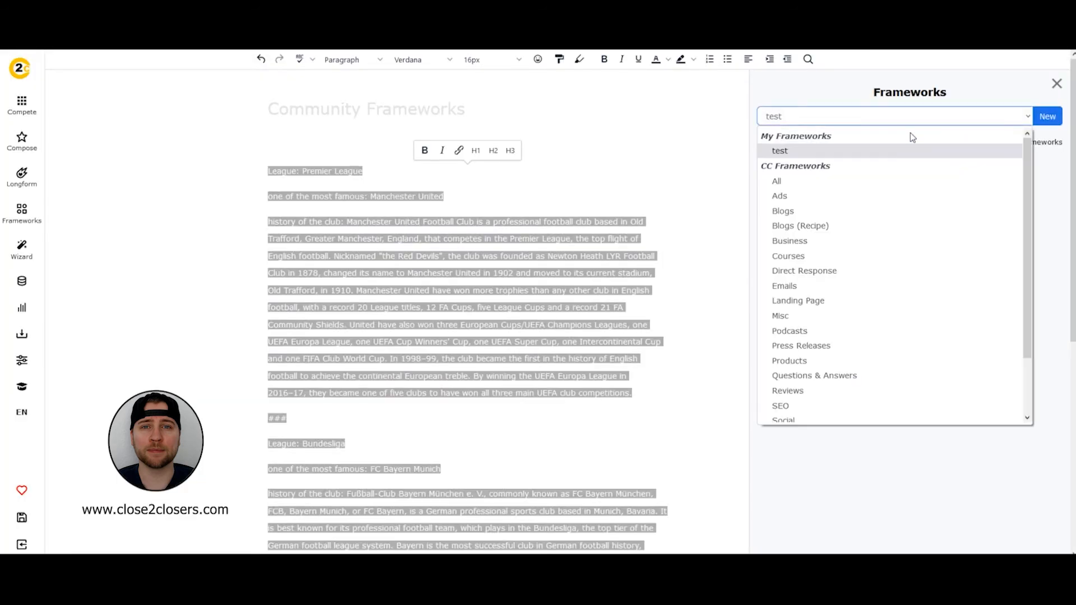
left_click(828, 181)
left_click(836, 118)
left_click(806, 150)
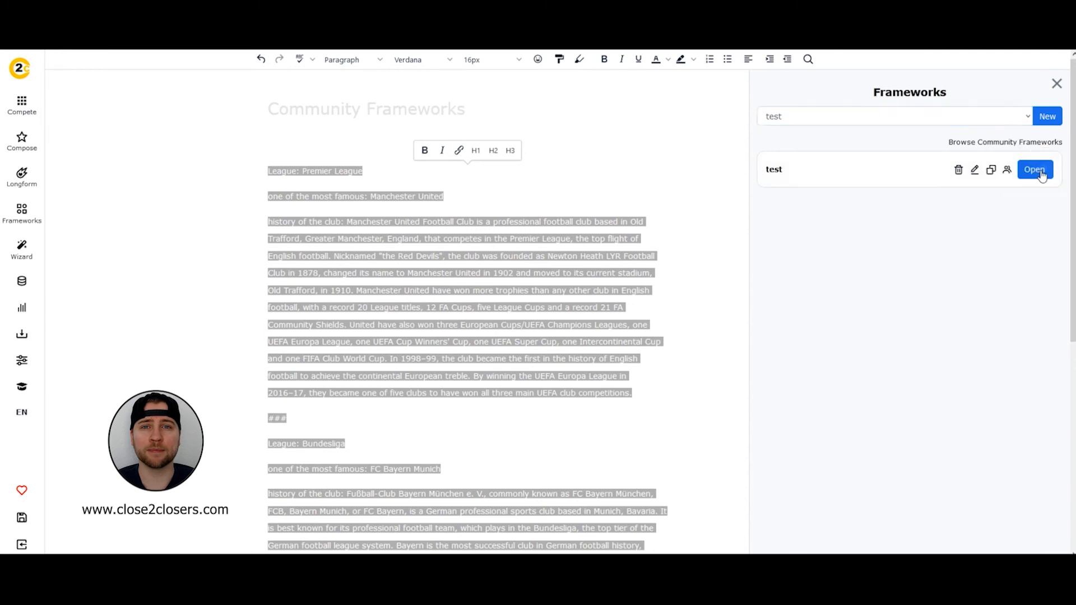
left_click(1040, 173)
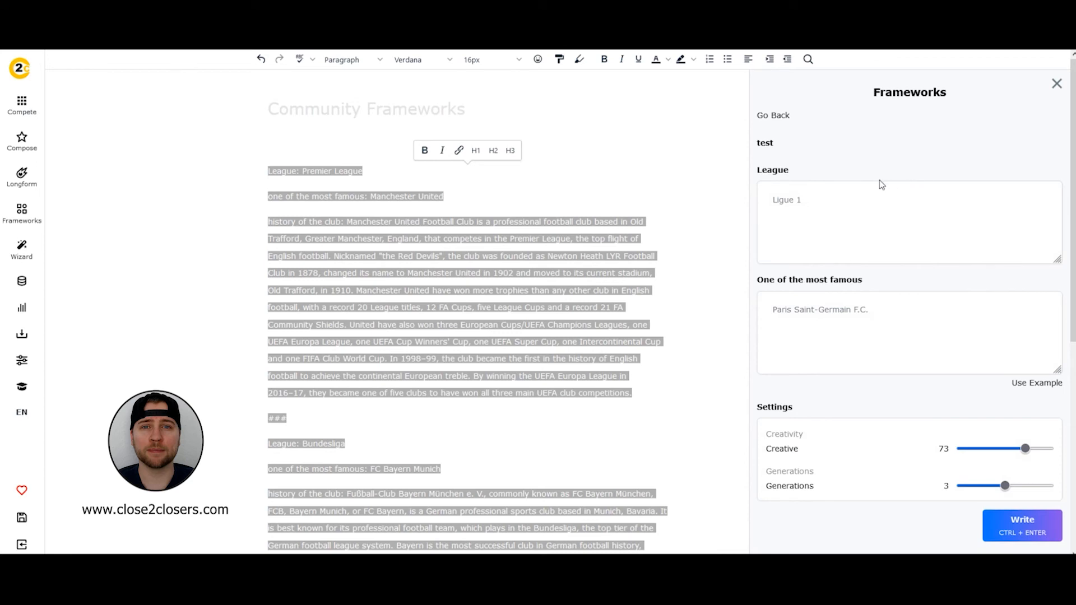
- Enter "La Liga" as the league and "FC Barcelona" as one of the most famous, and generate the club history
left_click(863, 200)
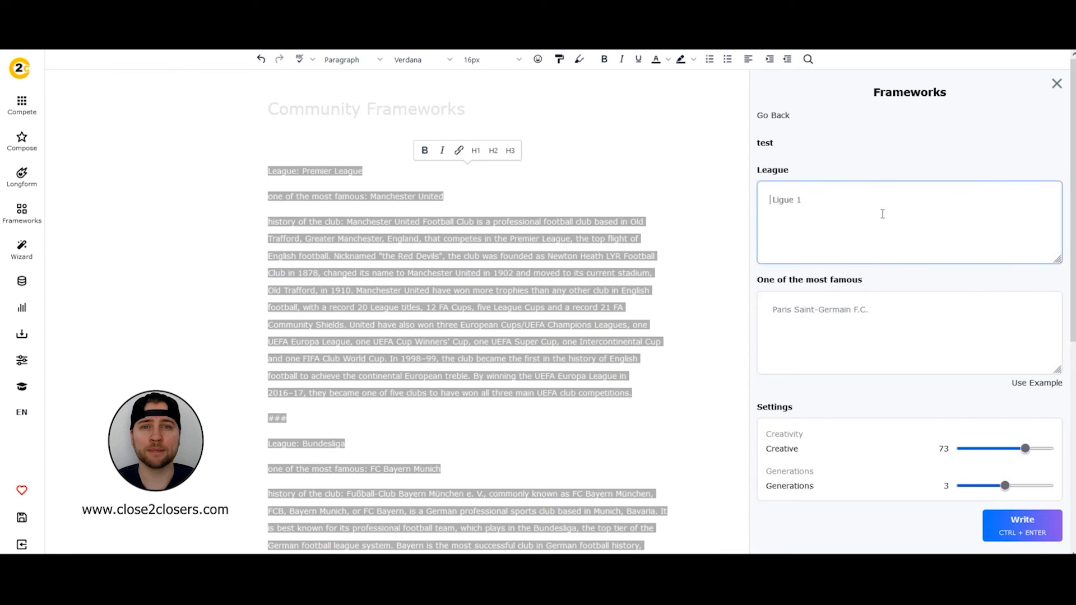
type("La Liga")
key("Tab")
type("FC B")
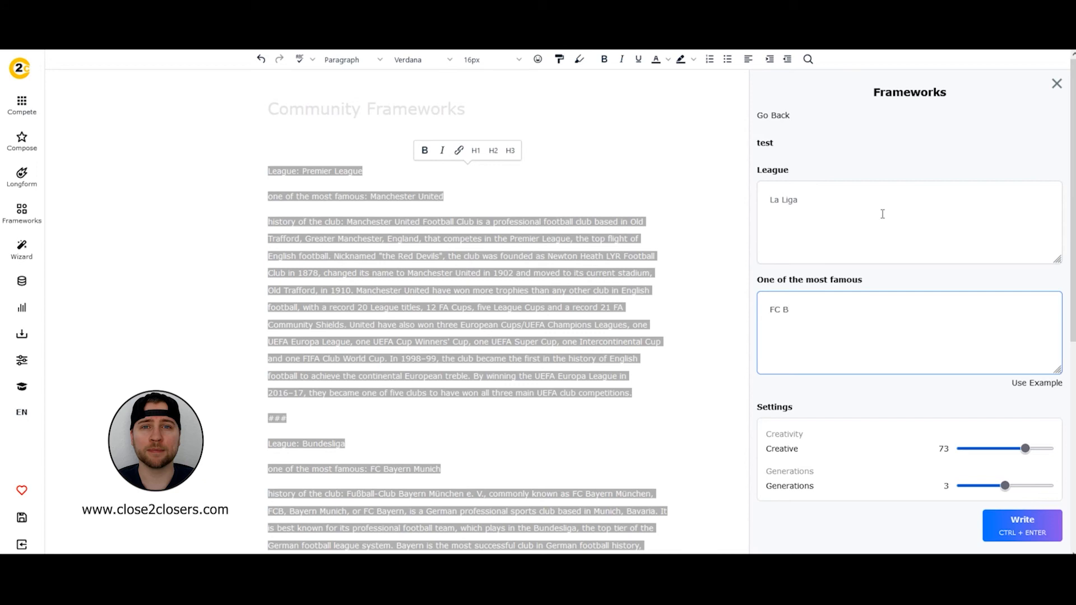
type("arcelona")
left_click(1026, 519)
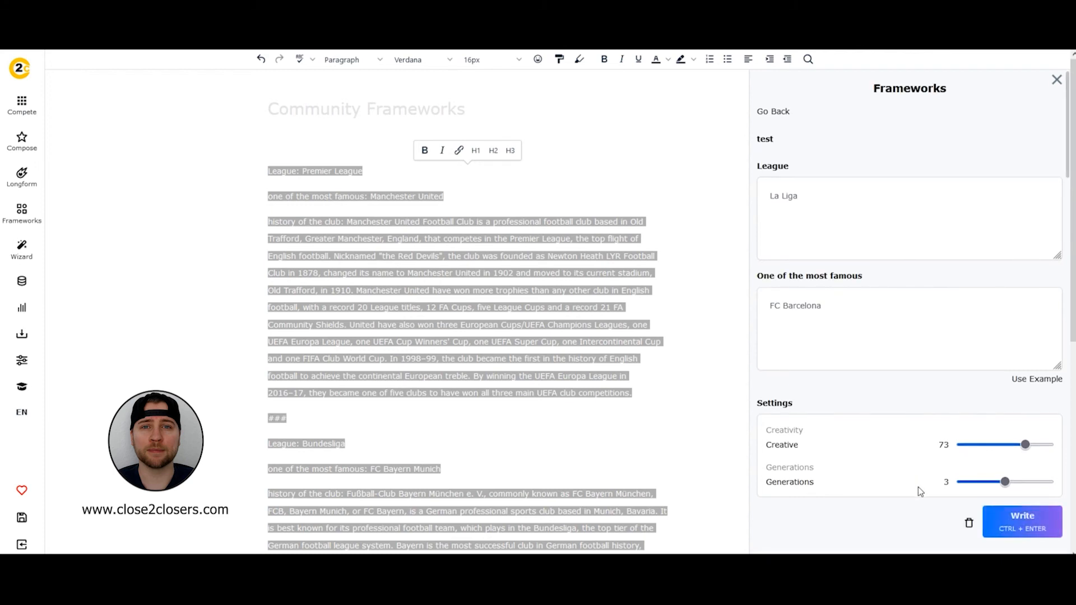
- Review the generated FC Barcelona history texts below the framework's settings
scroll(917, 489, "down", 6)
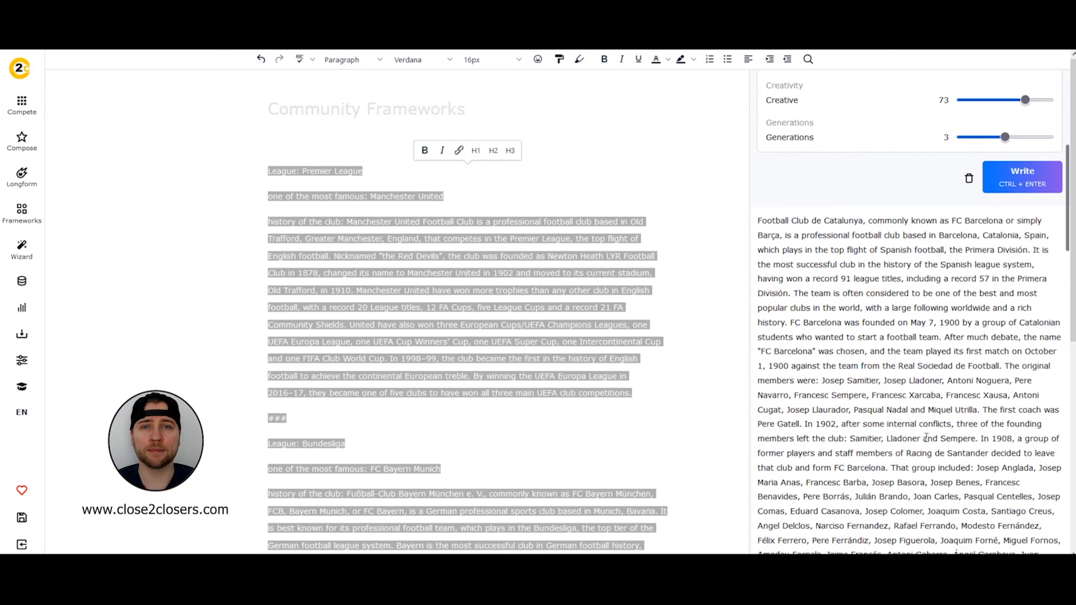
scroll(928, 439, "down", 1)
scroll(784, 177, "down", 1)
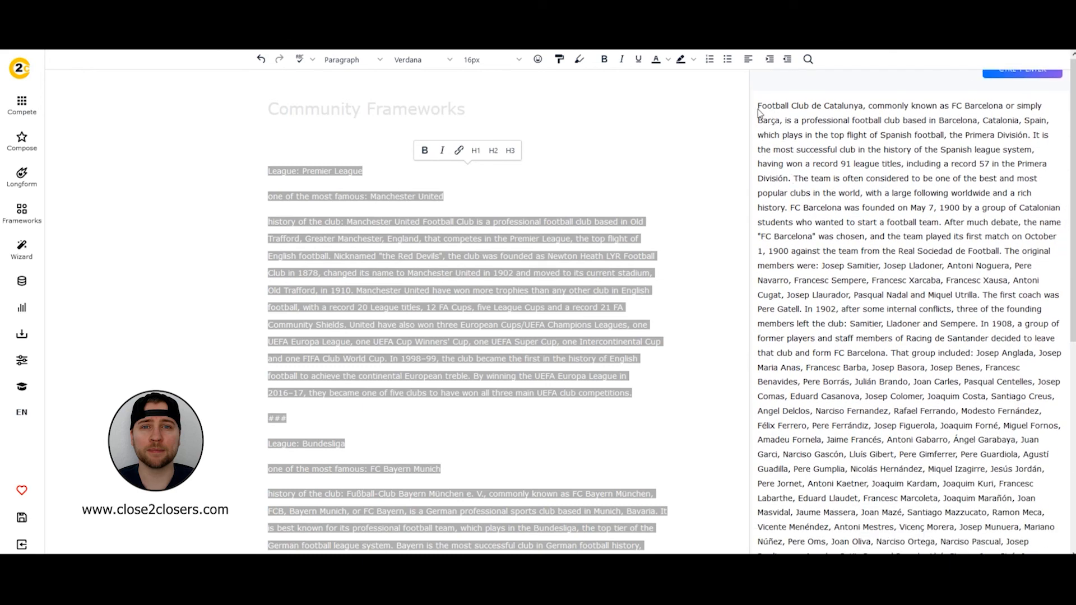
scroll(894, 205, "down", 2)
scroll(896, 206, "down", 2)
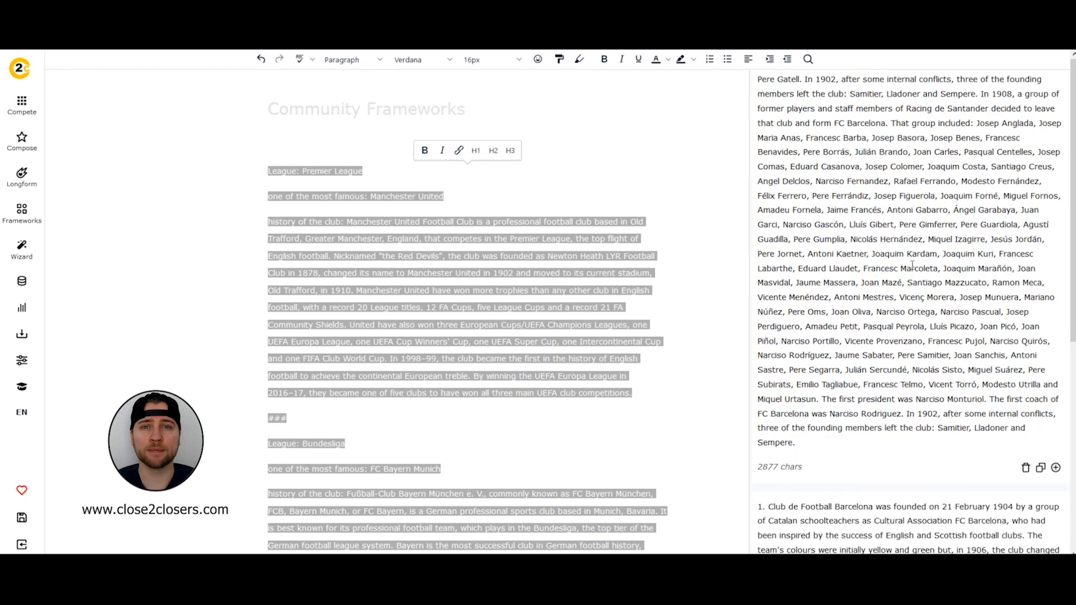
scroll(911, 269, "down", 3)
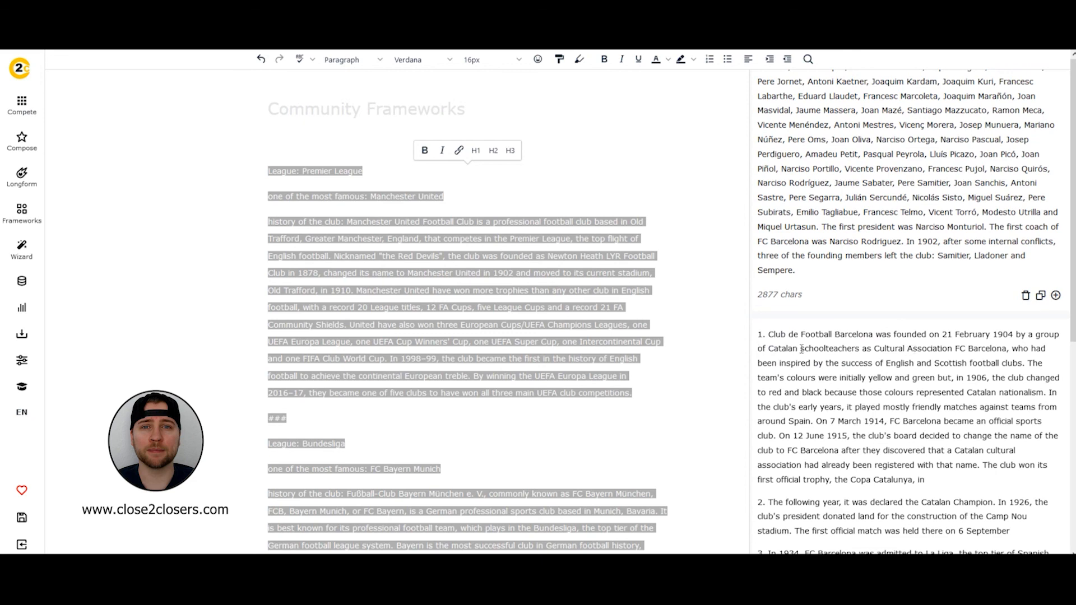
scroll(874, 358, "up", 15)
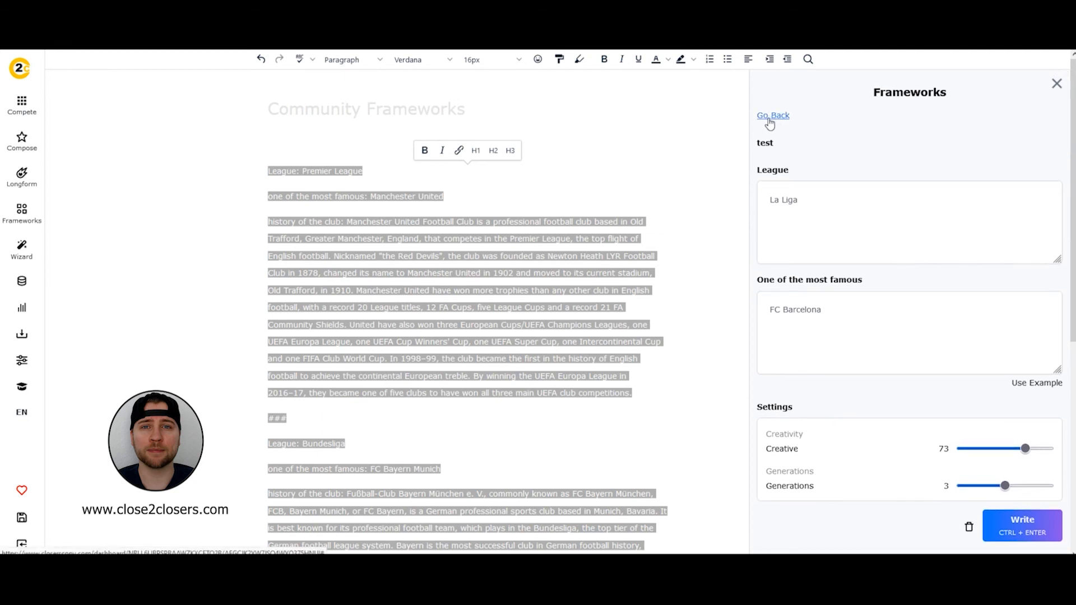
- Return from the "test" framework to the framework list and open the community frameworks for browsing
left_click(774, 116)
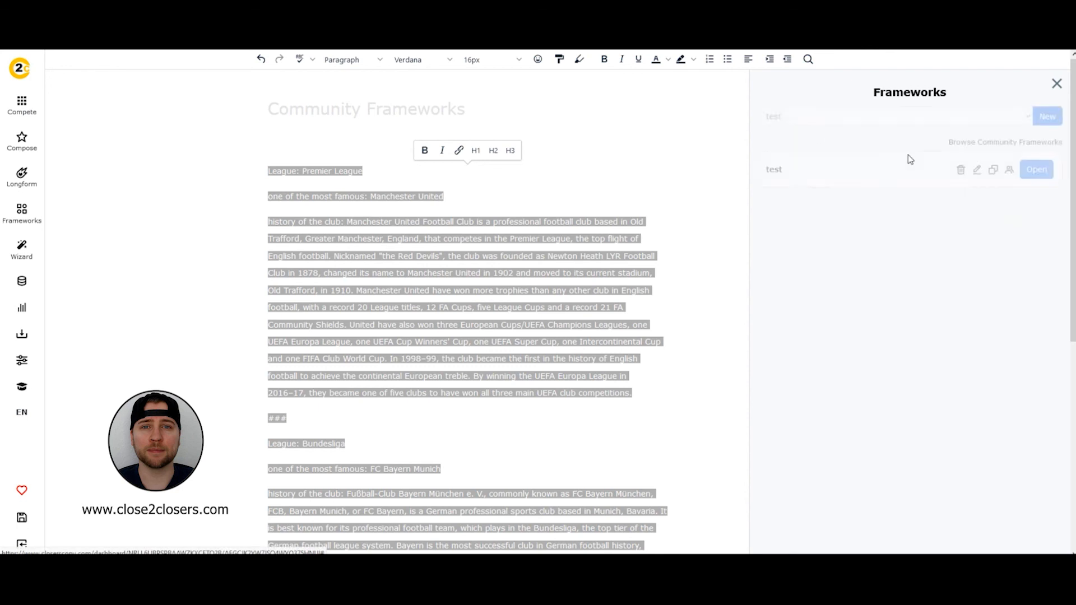
left_click(953, 143)
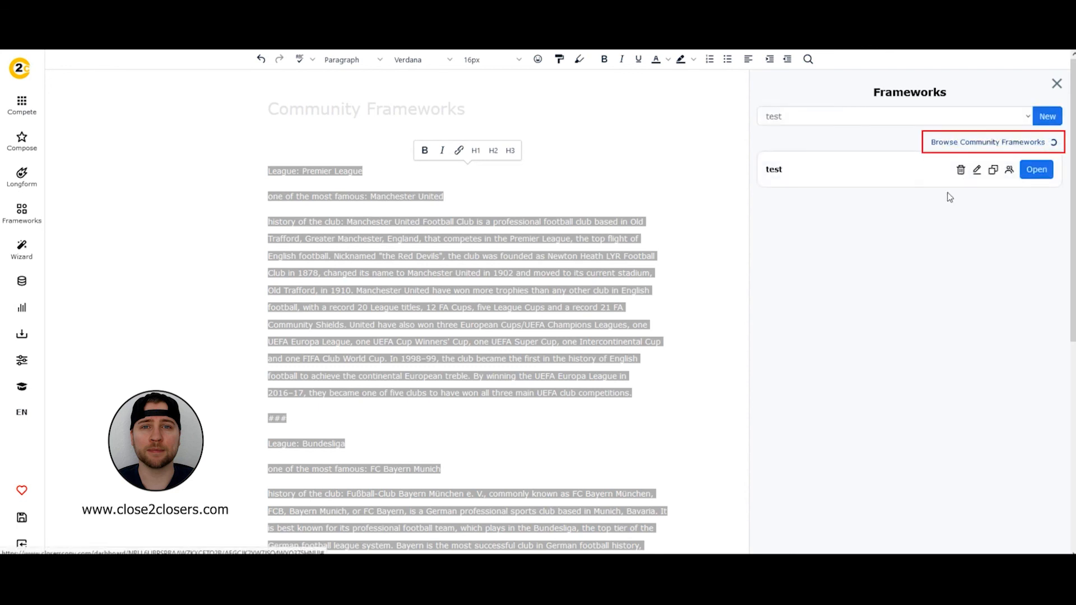